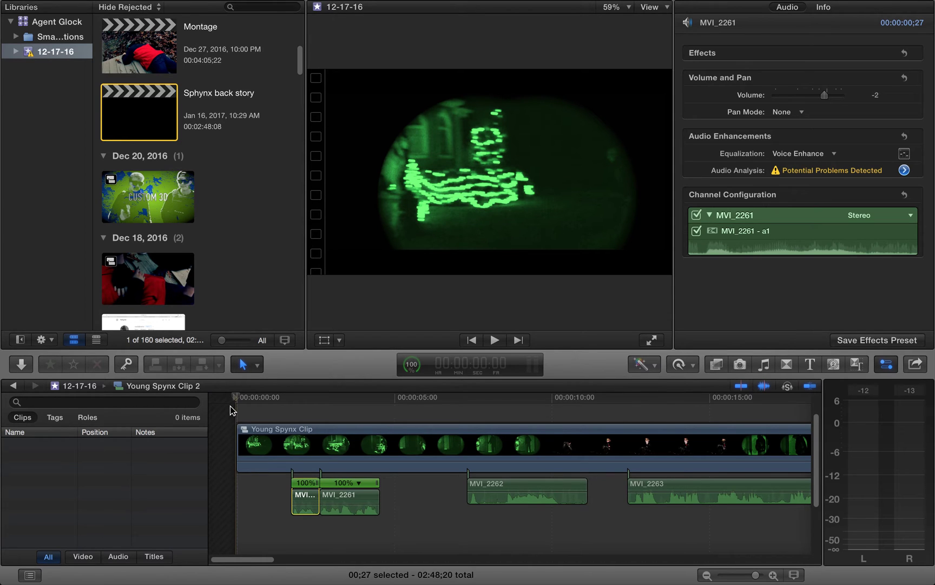
# Step: Deselect MVI_2261, play a short stretch of the timeline, and park the playhead near 1.6 seconds
pyautogui.click(229, 406)
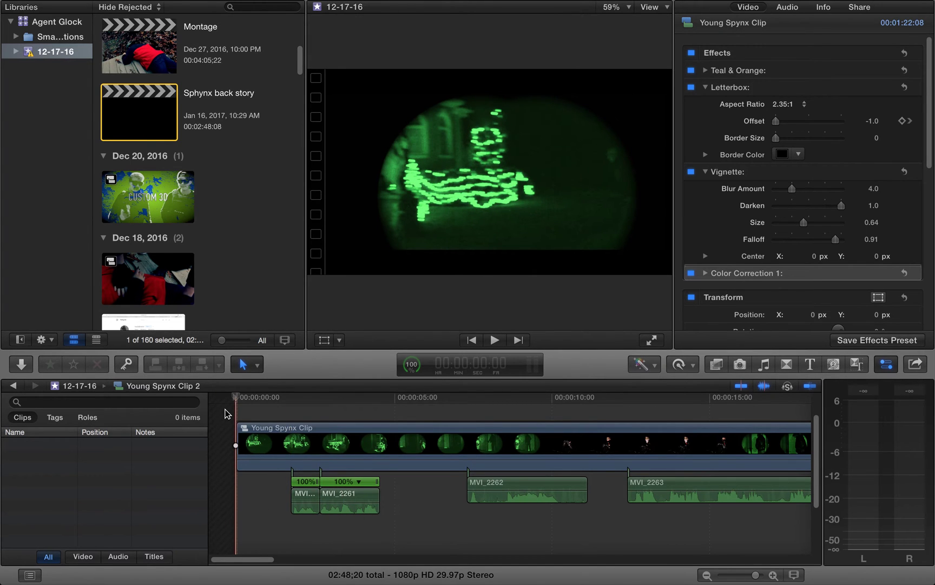
pyautogui.press('space')
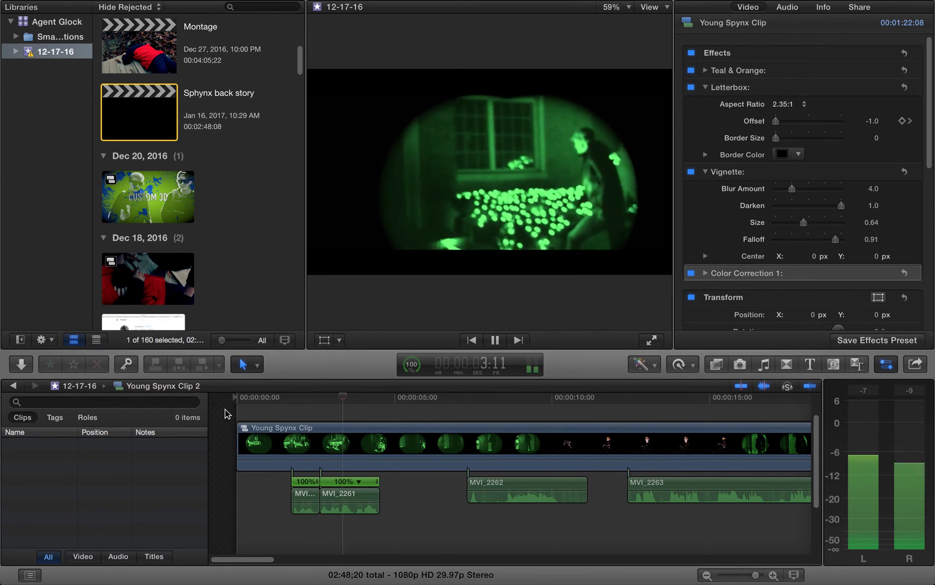
pyautogui.press('space')
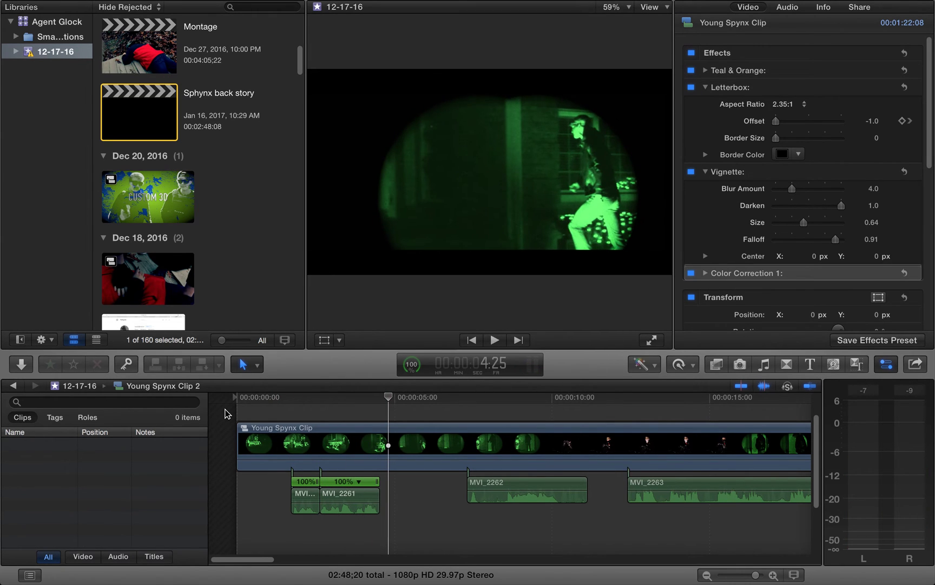
pyautogui.click(288, 398)
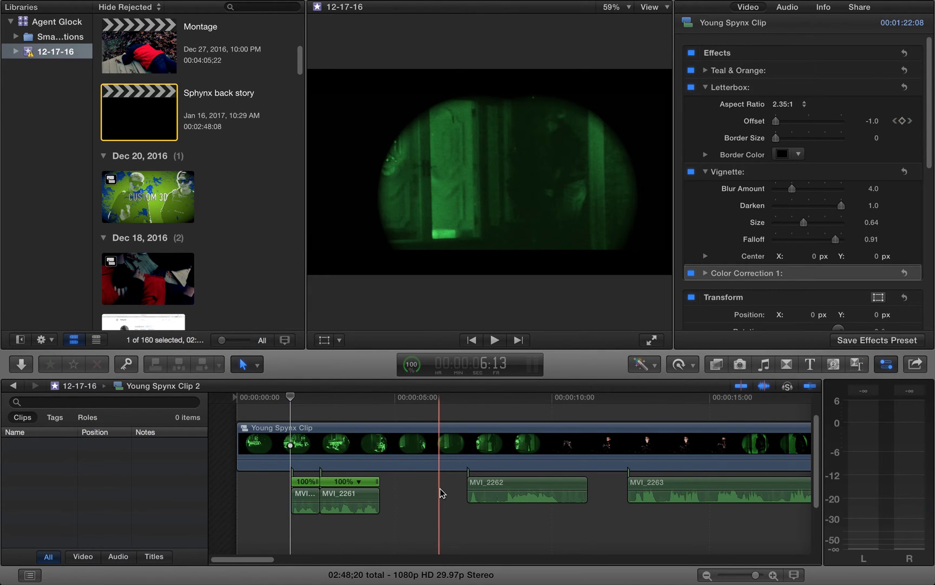
# Step: Apply the Voice effect Pitch Shifter II to the MVI_2261 clip and select it
pyautogui.click(716, 368)
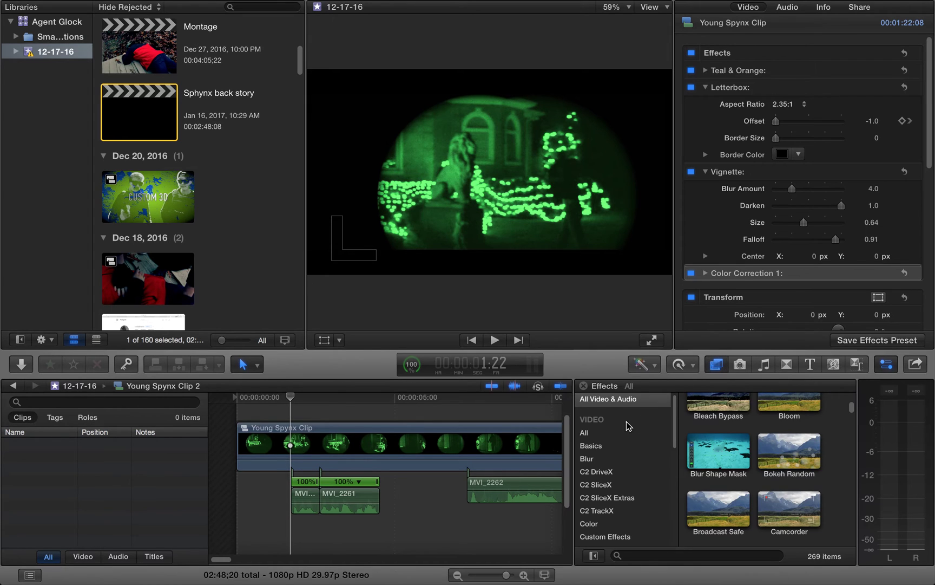
pyautogui.scroll(-10, 615, 430)
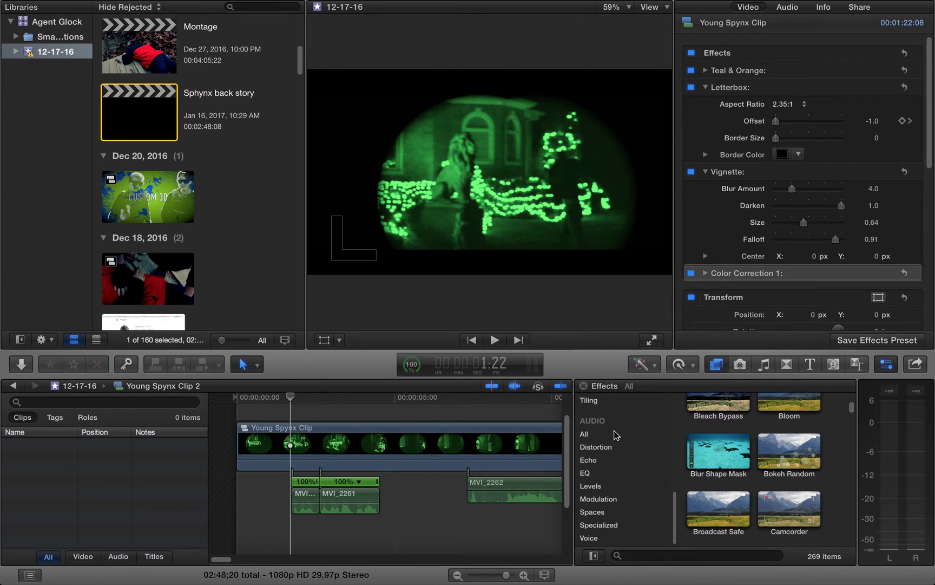
pyautogui.click(593, 539)
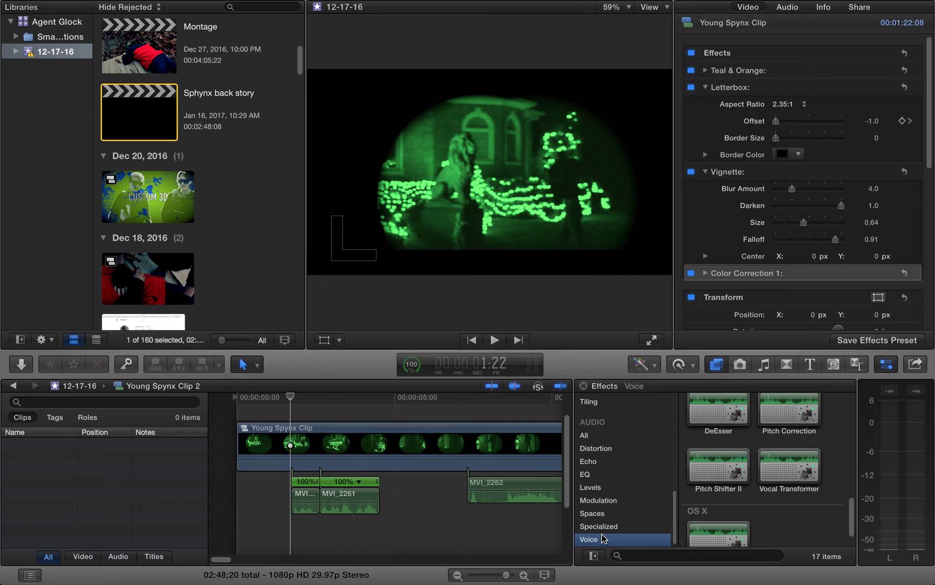
pyautogui.scroll(-2, 761, 477)
pyautogui.moveTo(719, 441); pyautogui.dragTo(357, 493)
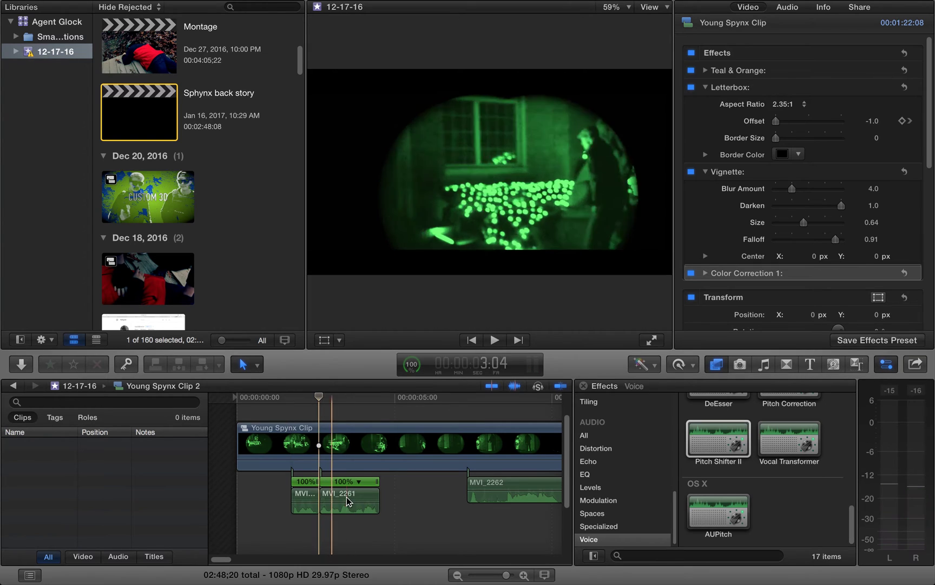
pyautogui.click(323, 501)
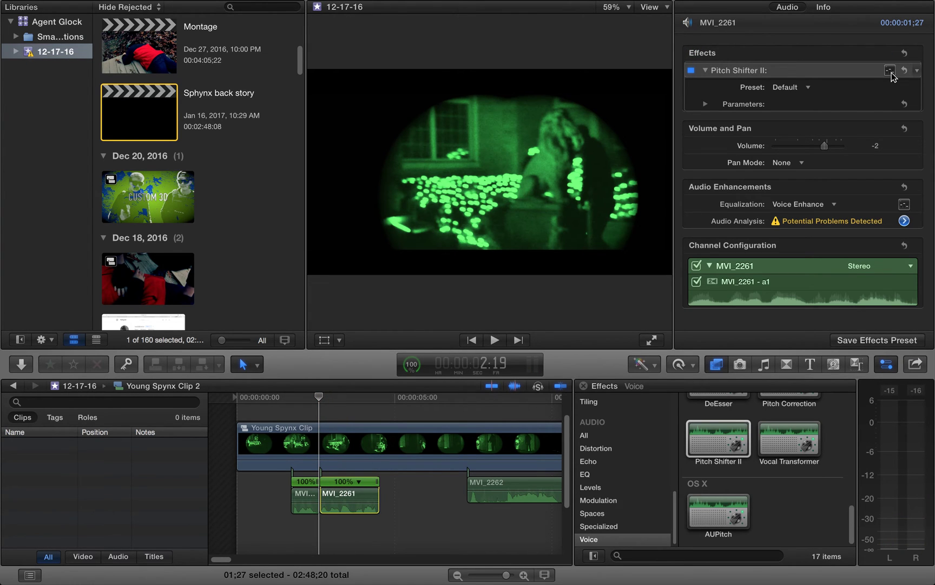
# Step: Set MVI_2261's Pitch Shifter II to -2 semitones with 100% mix, then preview it
pyautogui.click(891, 71)
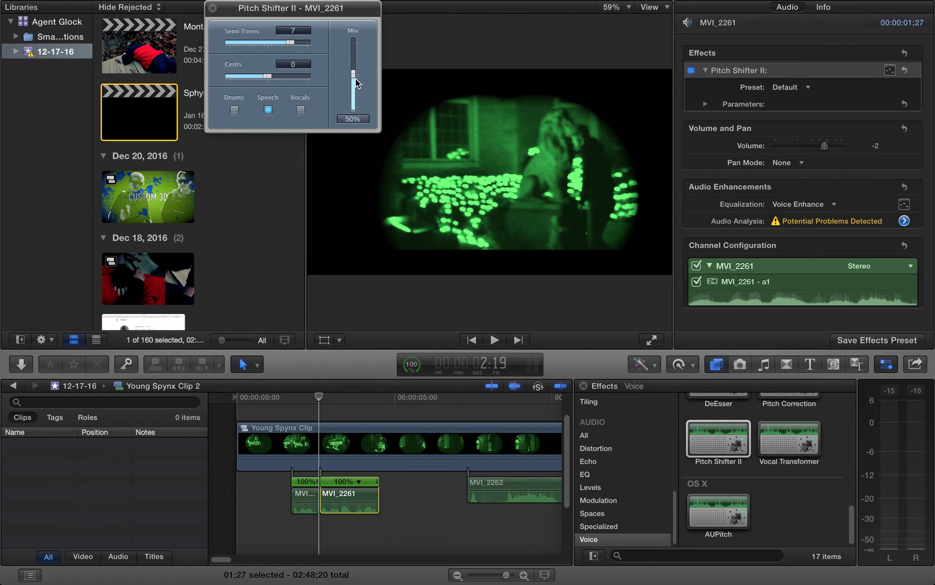
pyautogui.moveTo(353, 76); pyautogui.dragTo(356, 36)
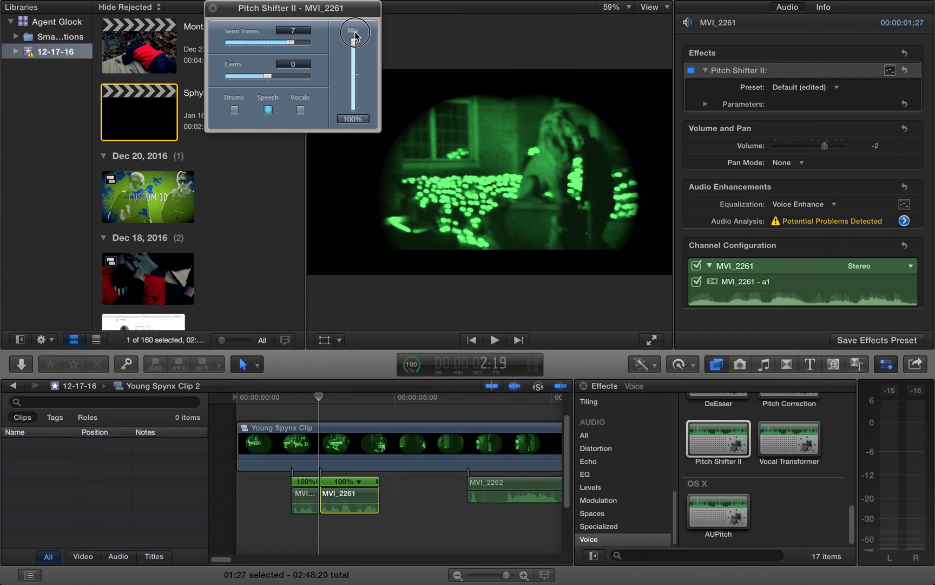
pyautogui.moveTo(291, 43); pyautogui.dragTo(262, 46)
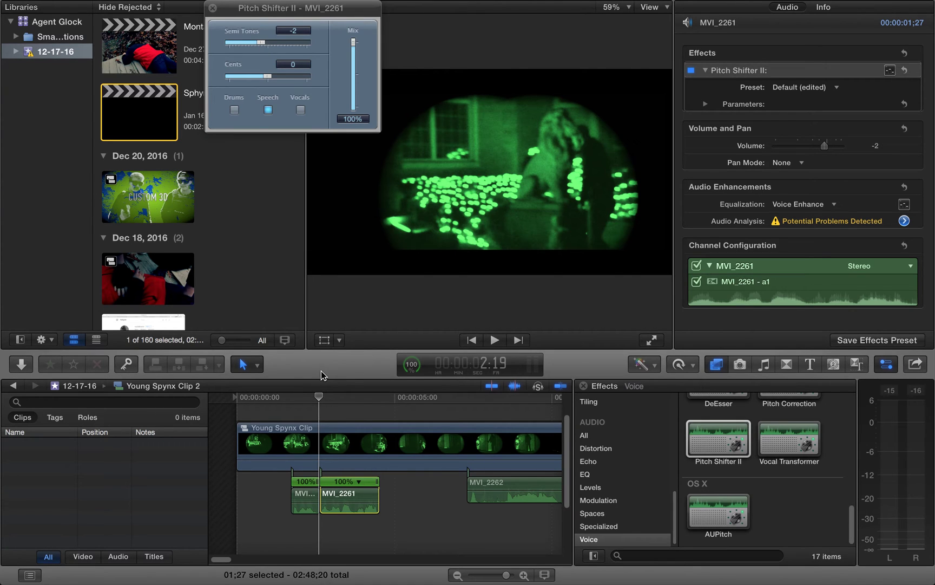
pyautogui.press('space')
pyautogui.press('space')
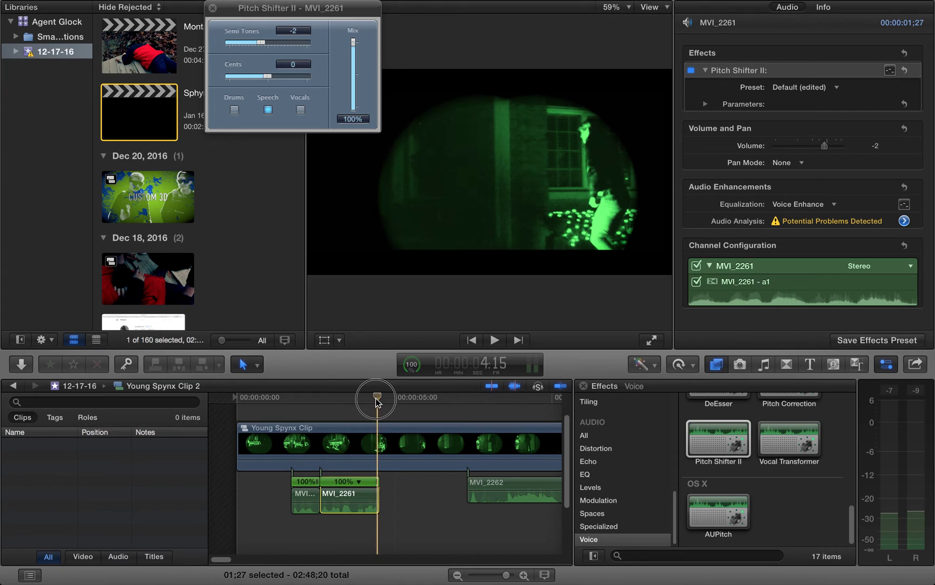
pyautogui.moveTo(376, 398); pyautogui.dragTo(352, 397)
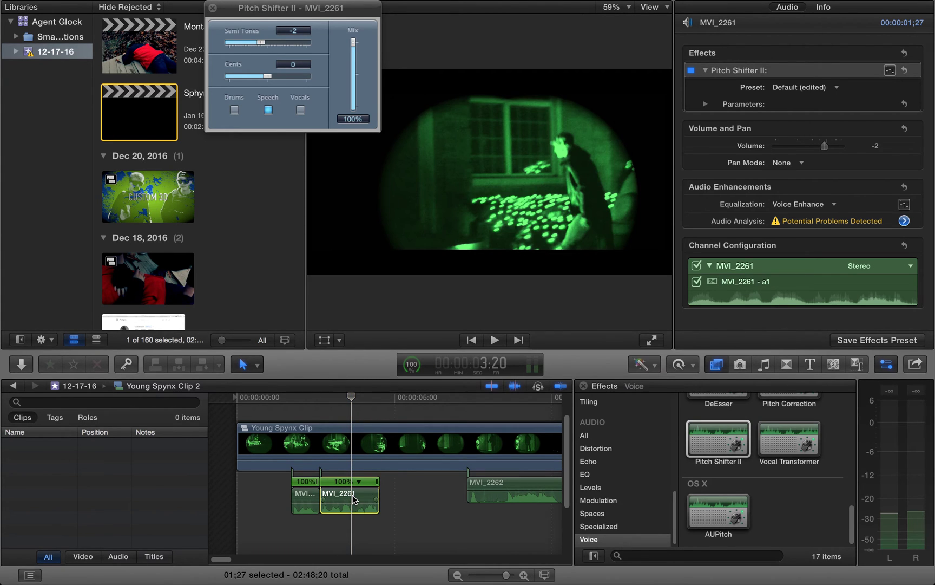
pyautogui.click(290, 523)
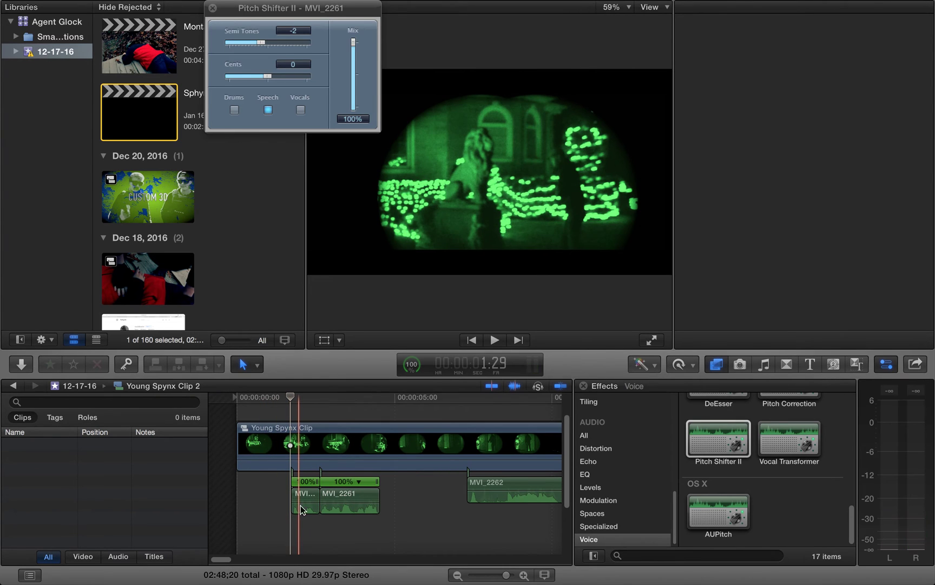
# Step: Paste the Pitch Shifter II attribute onto the short clip before MVI_2261 and play it back
pyautogui.click(303, 501)
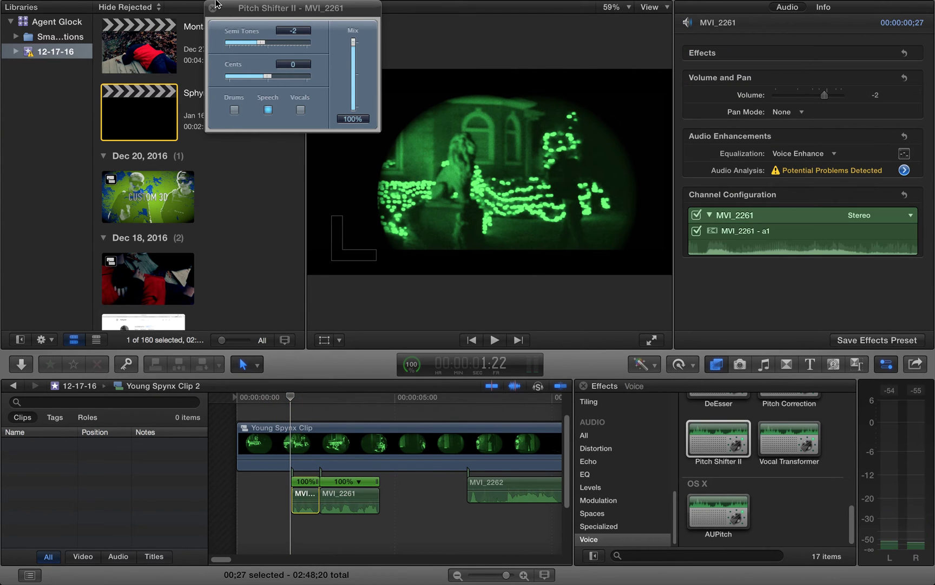
pyautogui.click(141, 7)
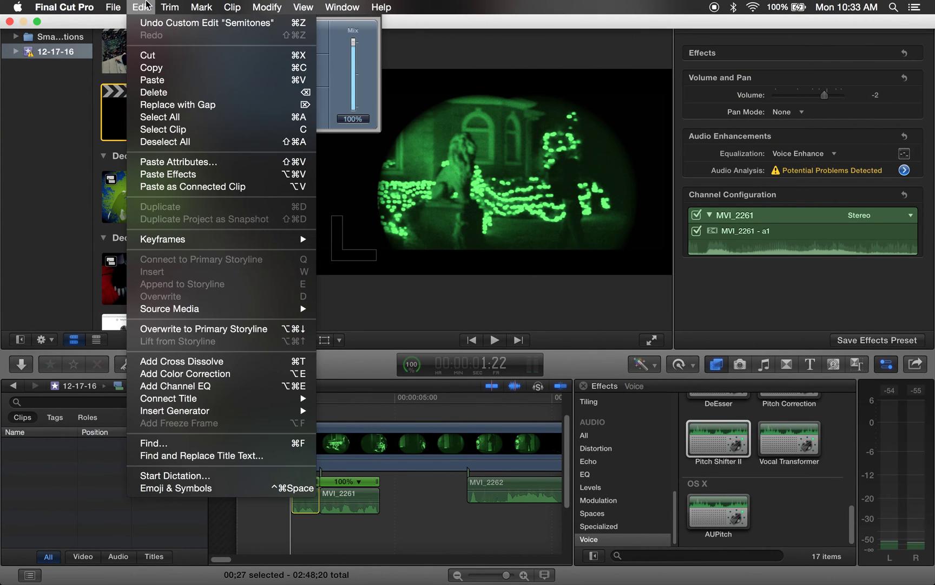
pyautogui.click(174, 162)
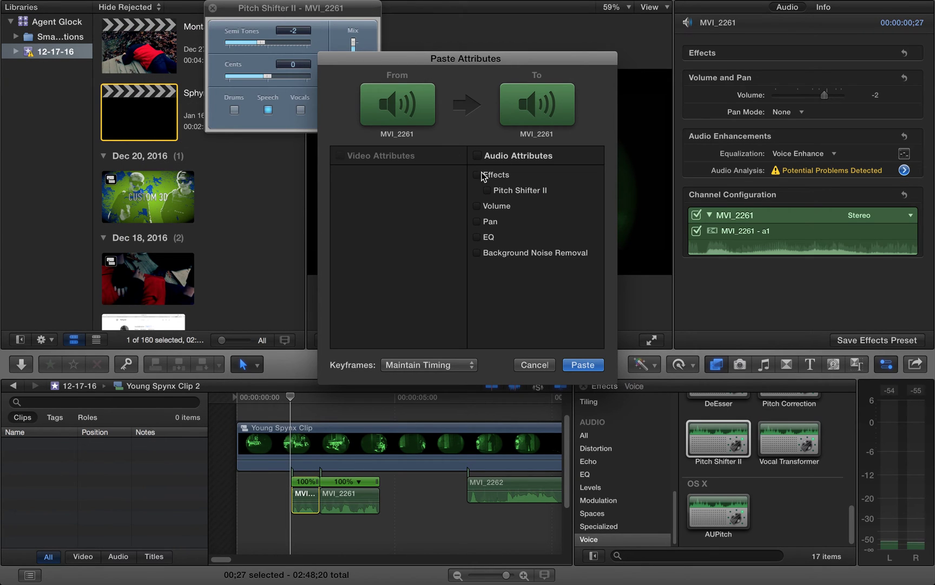
pyautogui.click(581, 364)
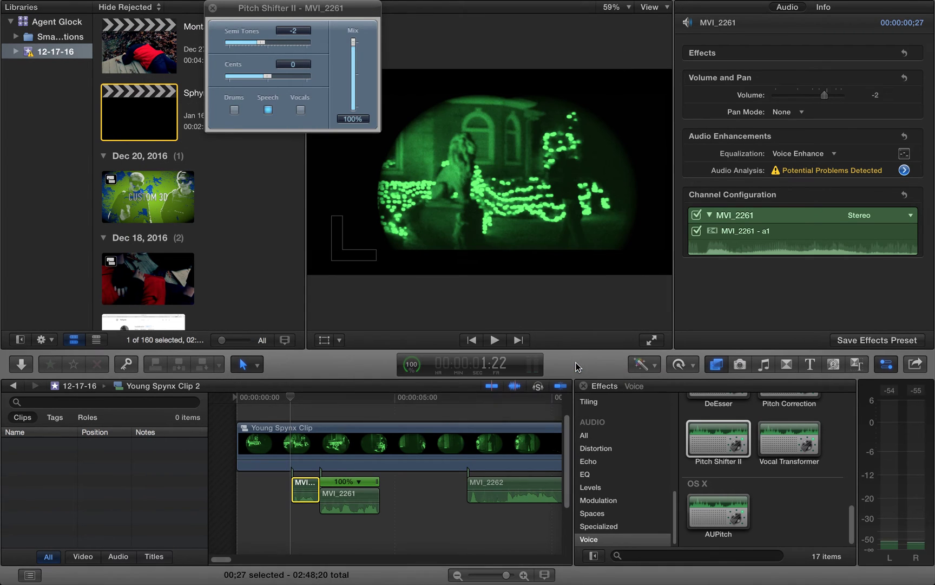
pyautogui.press('space')
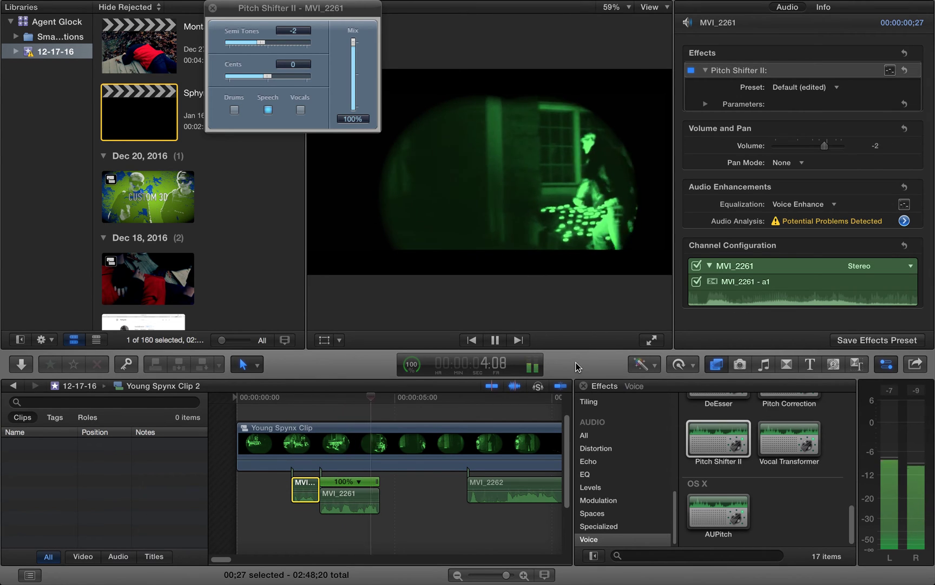
pyautogui.press('space')
# Step: Lower both clips' Pitch Shifter II to -4 semitones, with both settings windows open, and preview
pyautogui.click(297, 398)
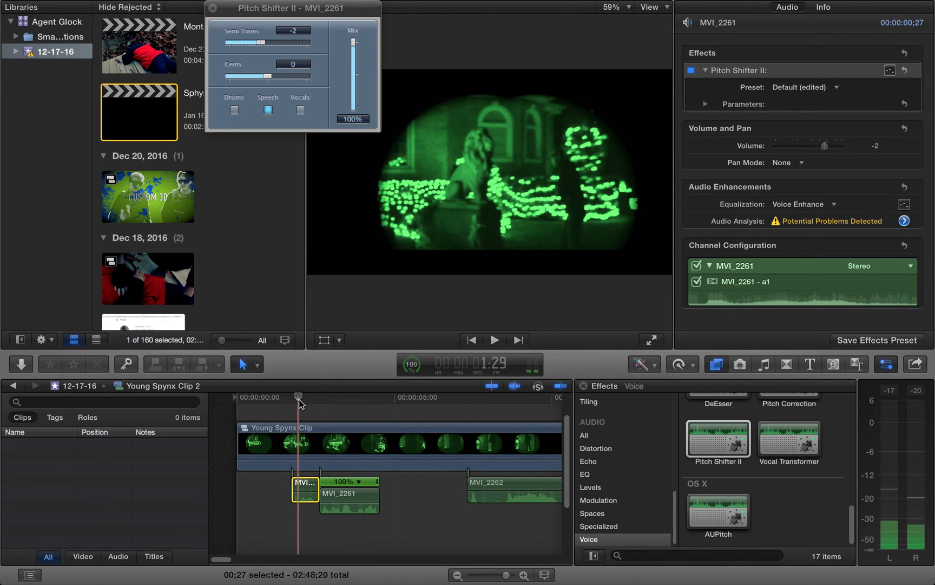
pyautogui.click(352, 491)
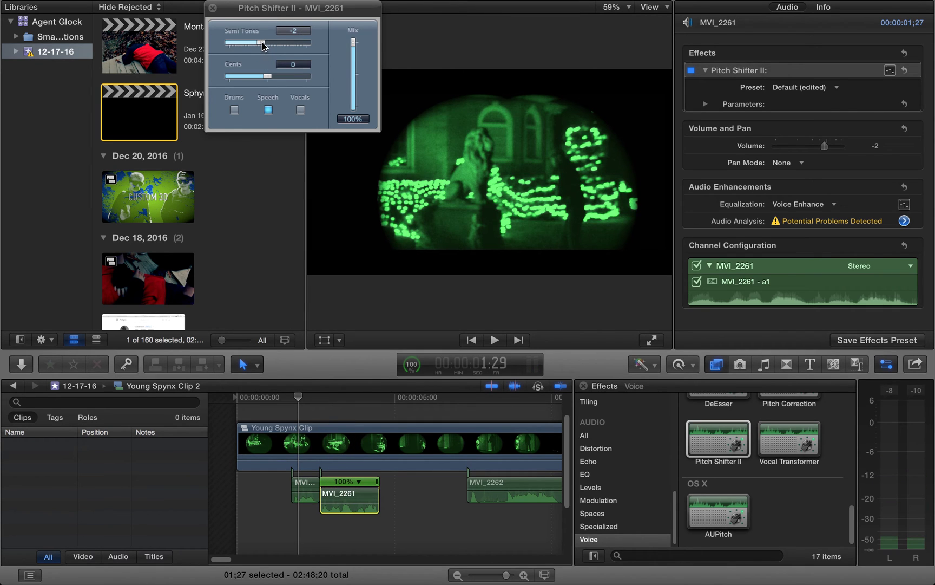
pyautogui.moveTo(261, 43); pyautogui.dragTo(257, 46)
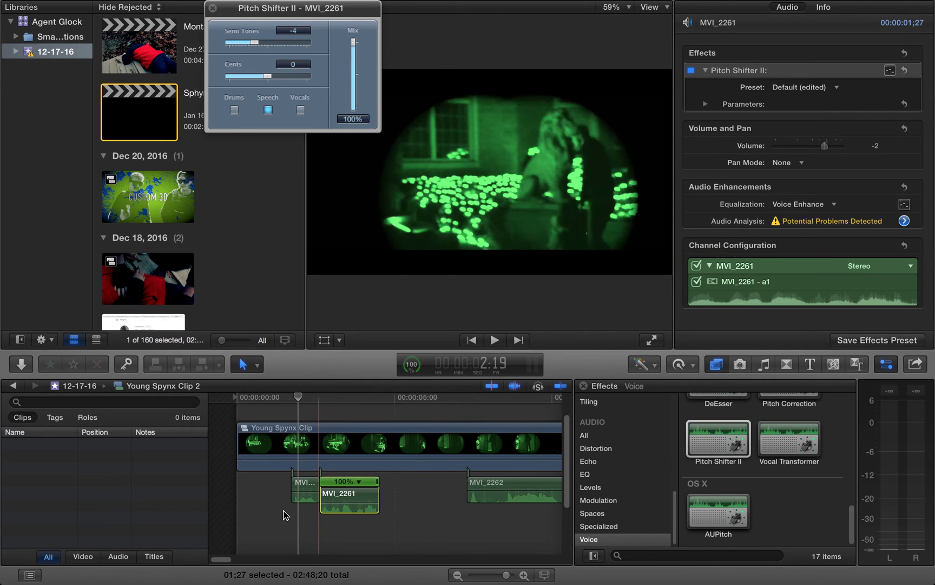
pyautogui.click(305, 489)
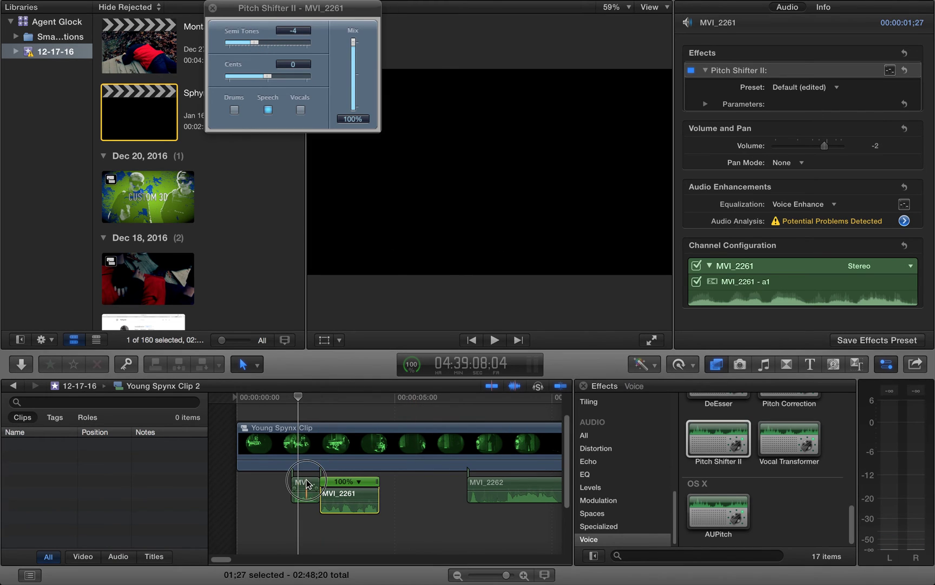
pyautogui.click(890, 70)
pyautogui.moveTo(308, 27); pyautogui.dragTo(494, 19)
pyautogui.moveTo(460, 53); pyautogui.dragTo(453, 54)
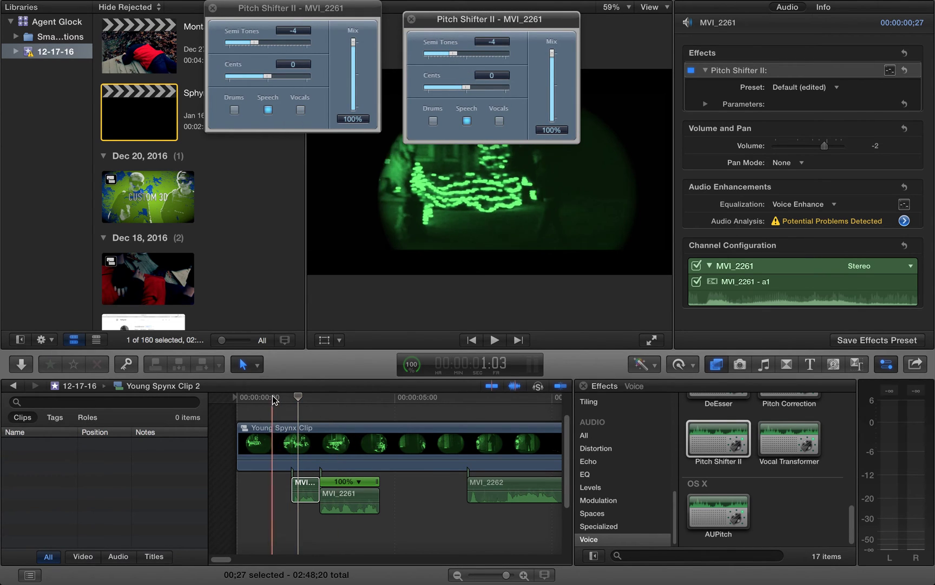
pyautogui.press('space')
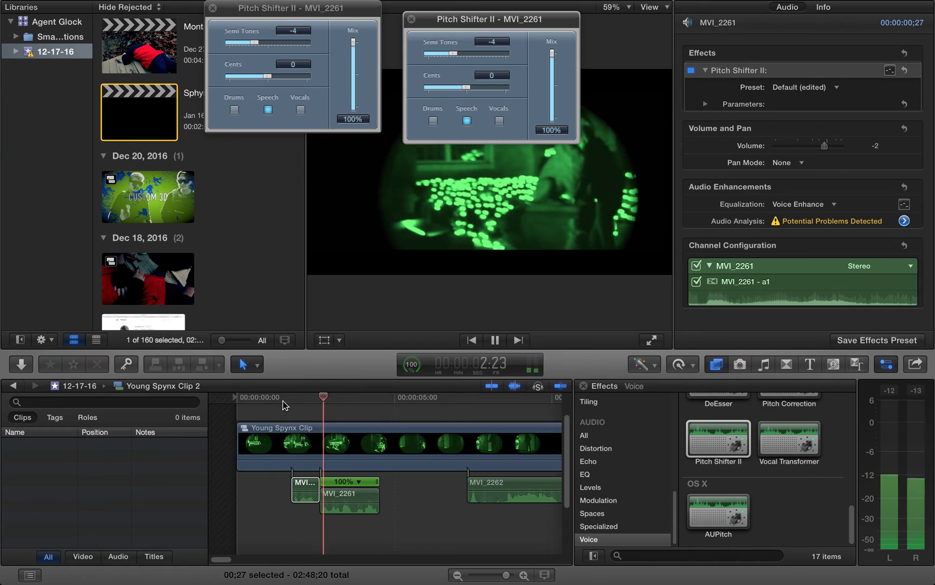
pyautogui.press('space')
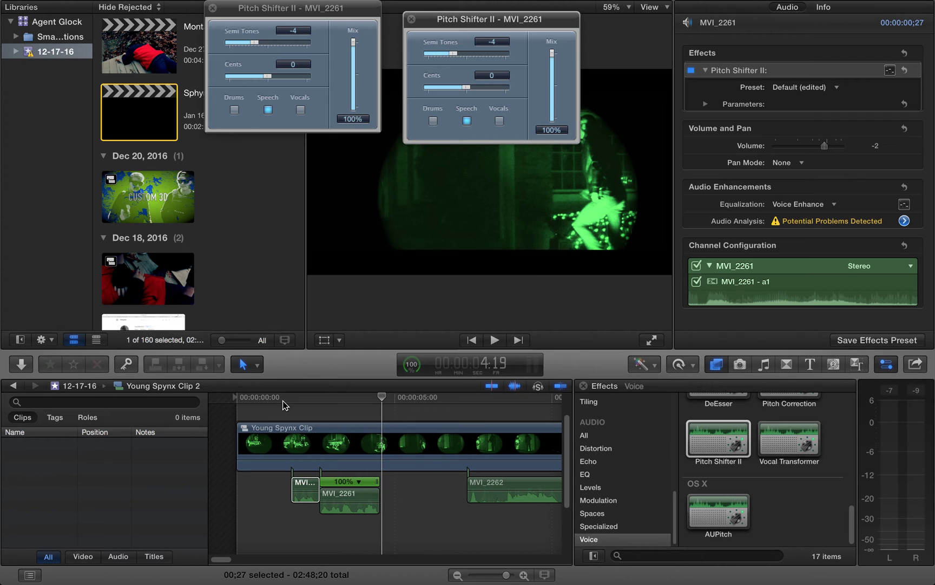
# Step: Drop both Pitch Shifter II instances to -12 semitones and play back the deeper voice
pyautogui.click(288, 395)
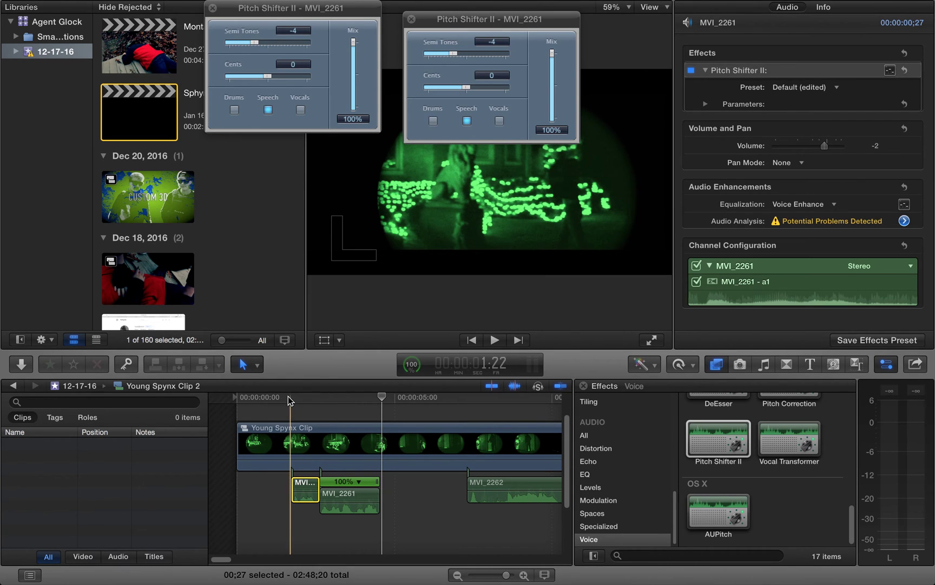
pyautogui.moveTo(256, 35); pyautogui.dragTo(227, 36)
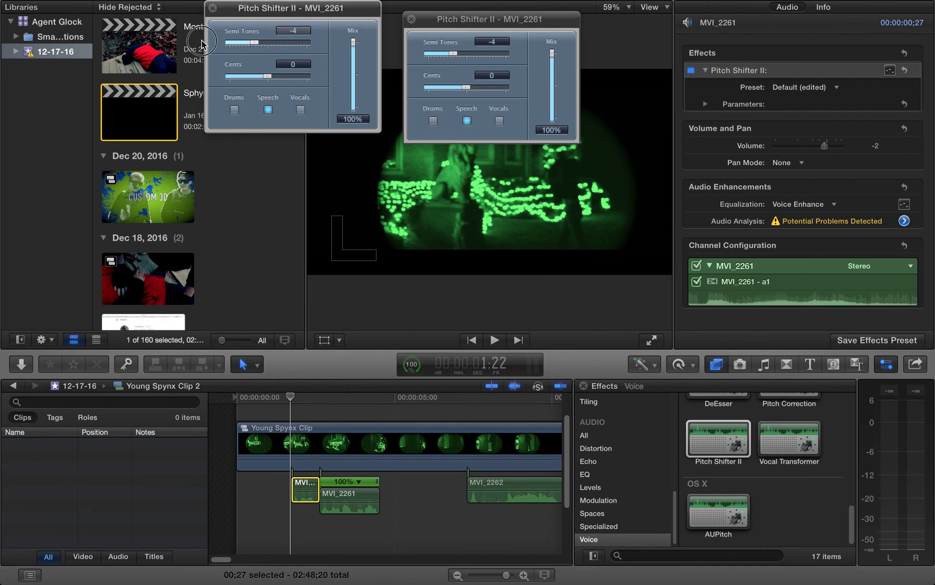
pyautogui.moveTo(441, 51); pyautogui.dragTo(401, 62)
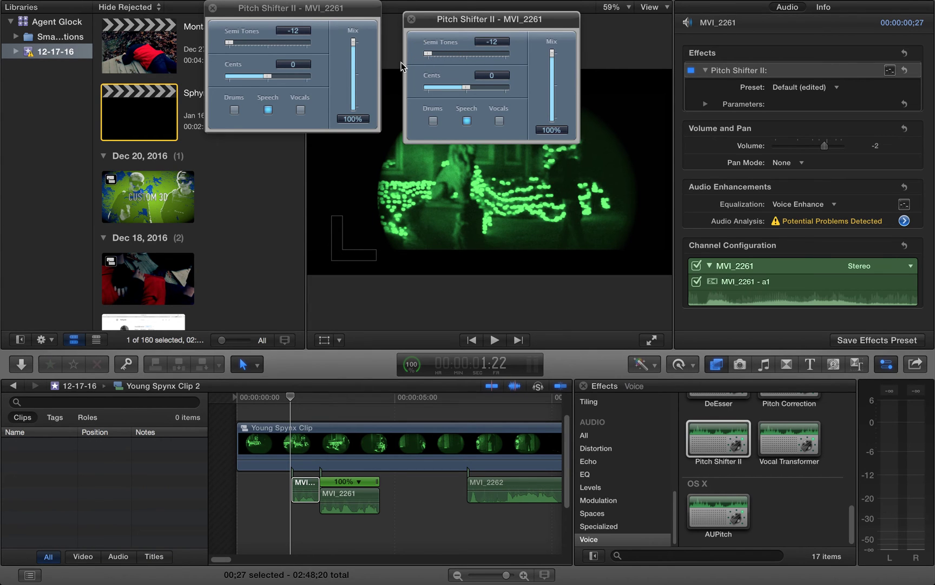
pyautogui.press('space')
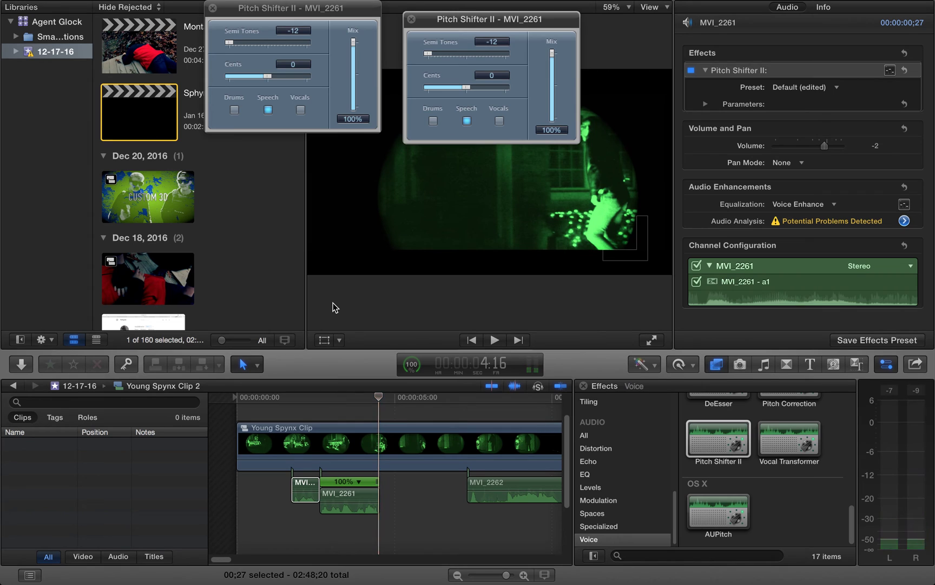
# Step: Retime both MVI_2261 audio clips to Slow 50%
pyautogui.click(450, 516)
pyautogui.moveTo(293, 514); pyautogui.dragTo(403, 476)
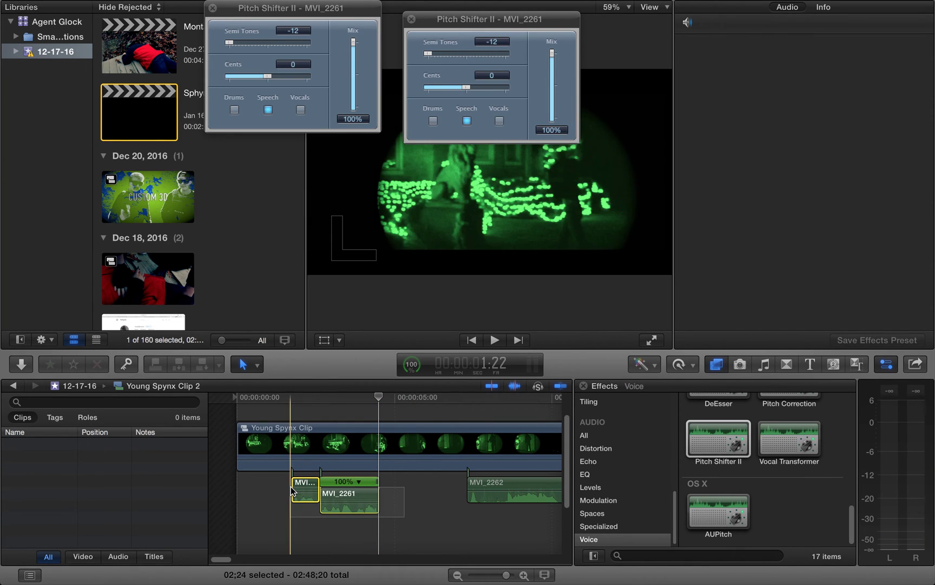
pyautogui.click(681, 364)
pyautogui.moveTo(694, 381)
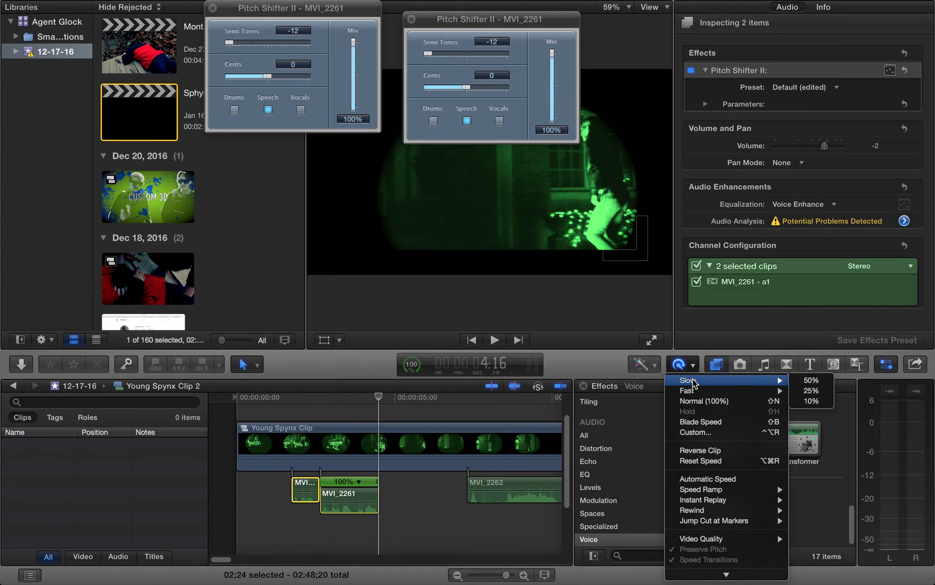
pyautogui.click(809, 380)
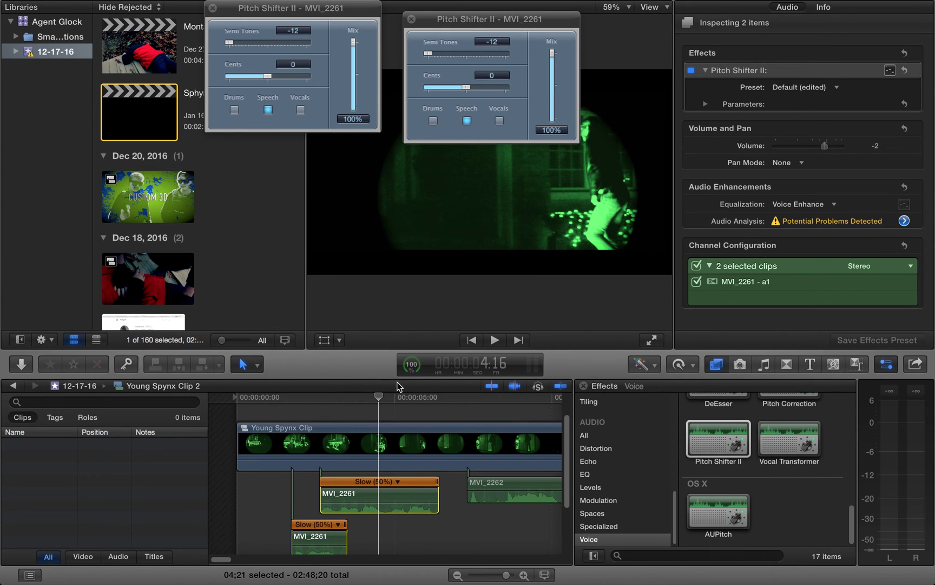
# Step: Play the slowed clips back from around 1:13
pyautogui.moveTo(378, 395); pyautogui.dragTo(282, 399)
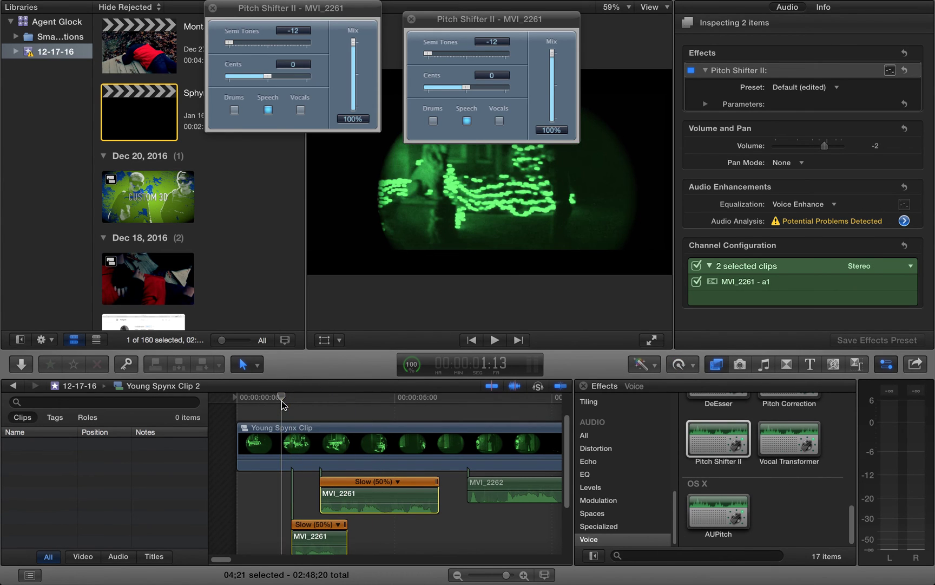
pyautogui.press('space')
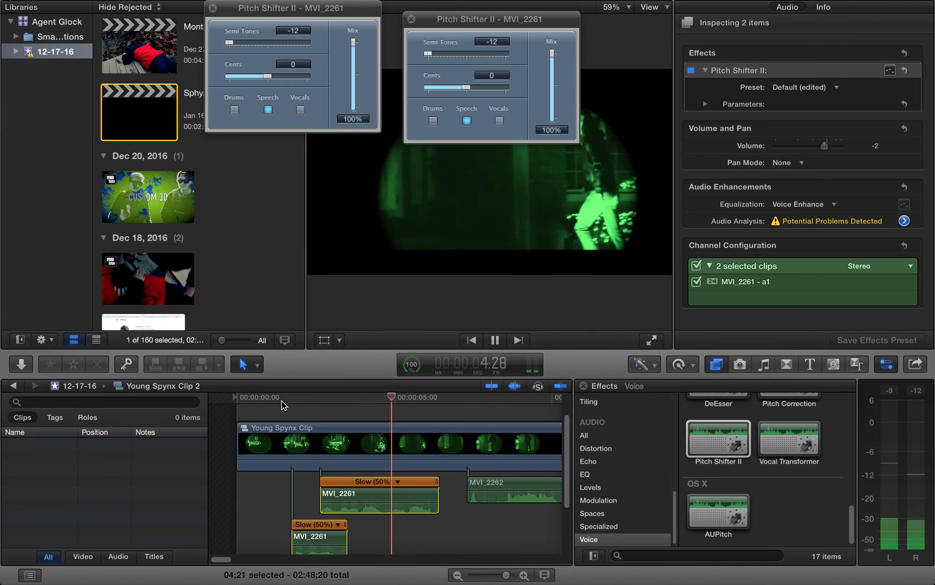
pyautogui.press('space')
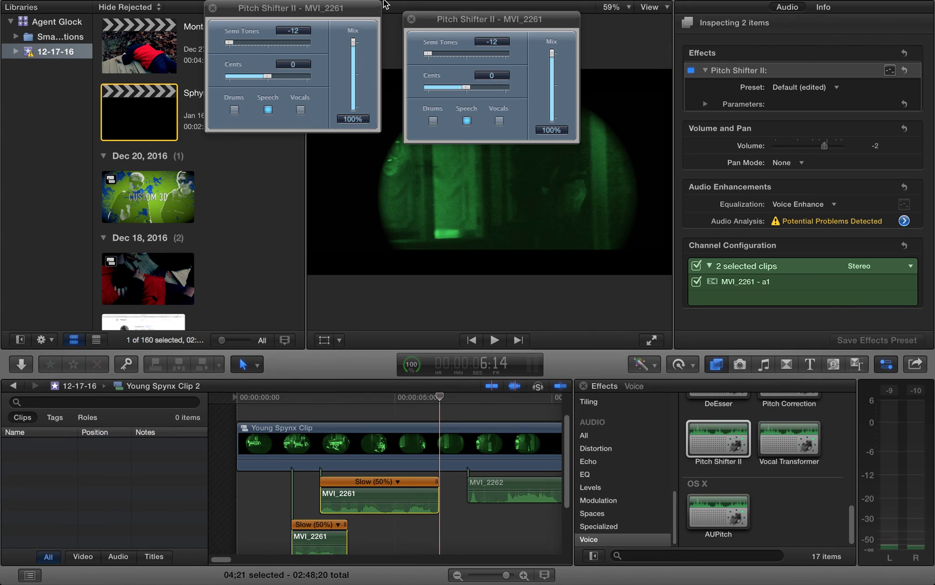
pyautogui.click(679, 363)
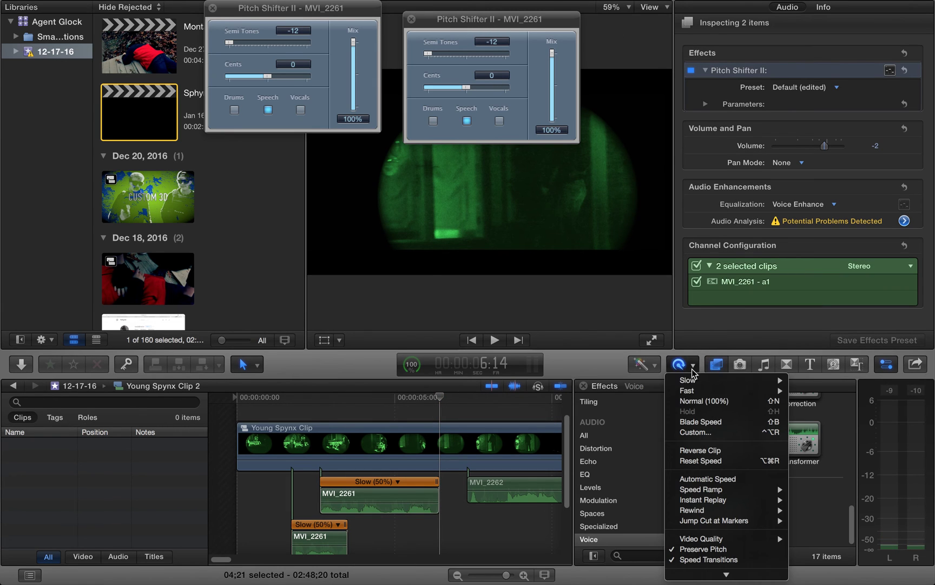
# Step: Reset both clips to Normal 100% speed, raise both pitch shifts to 4 semitones, and preview
pyautogui.click(694, 401)
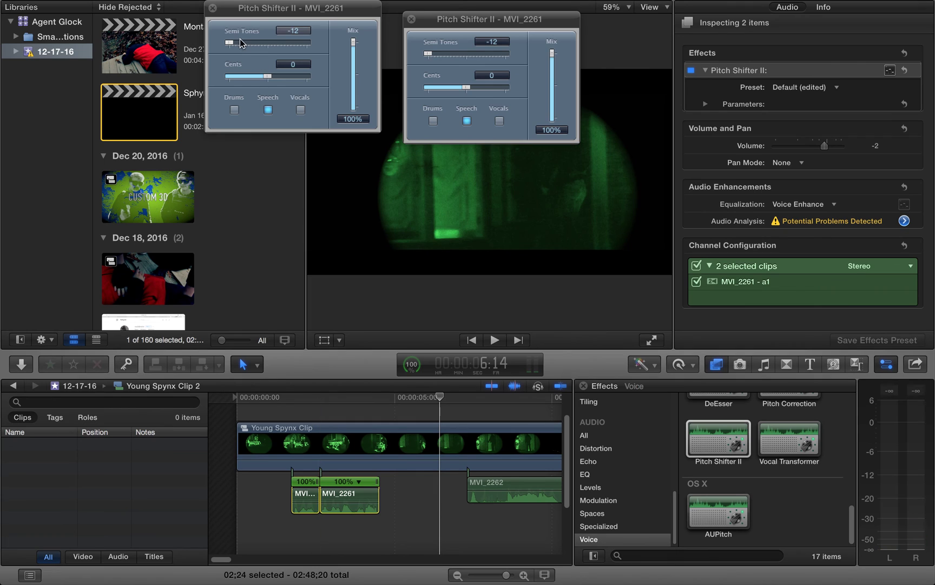
pyautogui.moveTo(240, 41); pyautogui.dragTo(282, 43)
pyautogui.moveTo(431, 56); pyautogui.dragTo(489, 50)
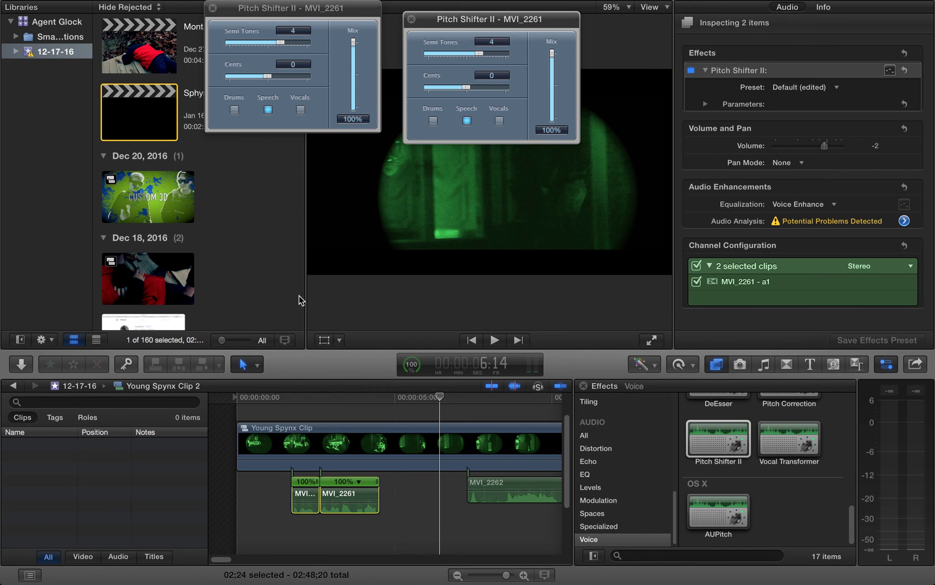
pyautogui.press('space')
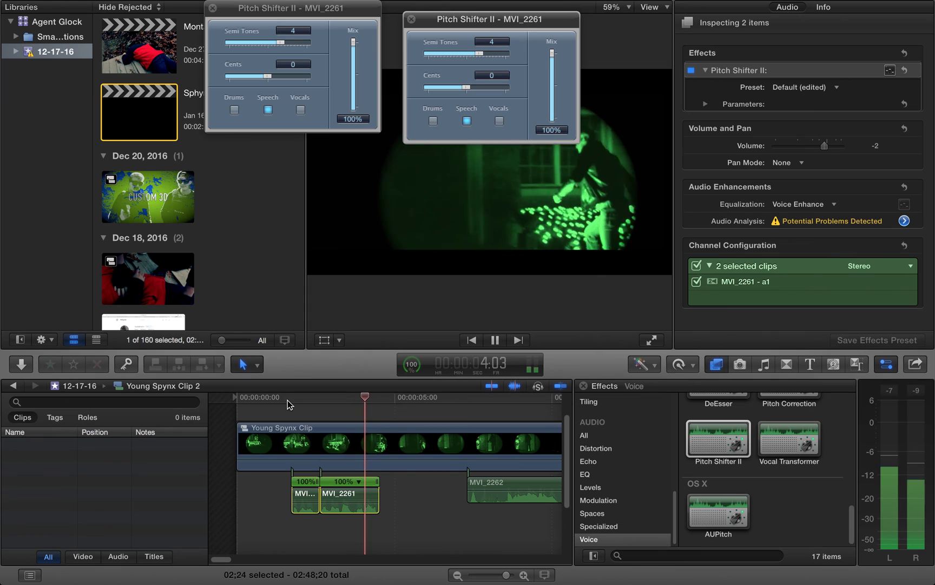
pyautogui.press('space')
# Step: Lower the first clip's Pitch Shifter II mix to 51% and listen to the blend repeatedly
pyautogui.moveTo(351, 36); pyautogui.dragTo(355, 77)
pyautogui.press('space')
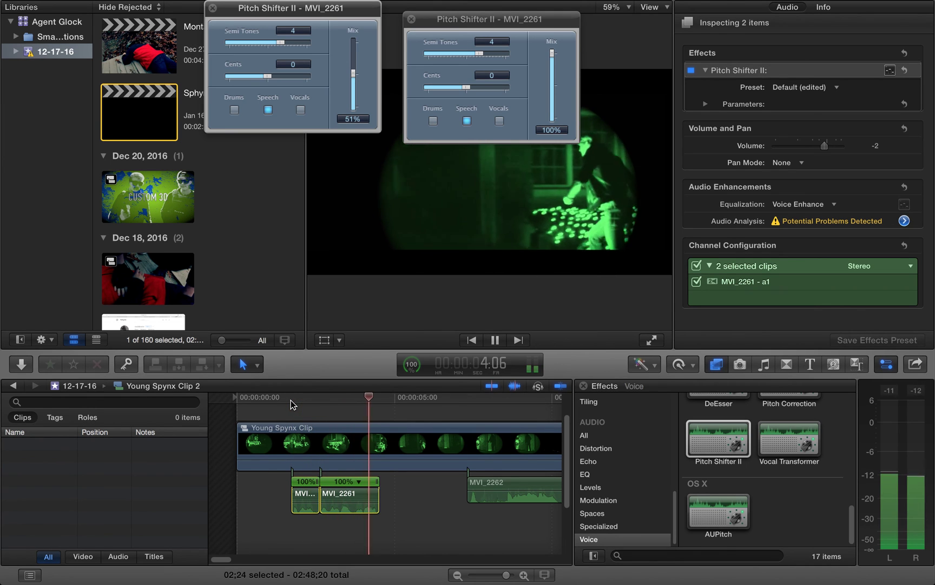
pyautogui.press('space')
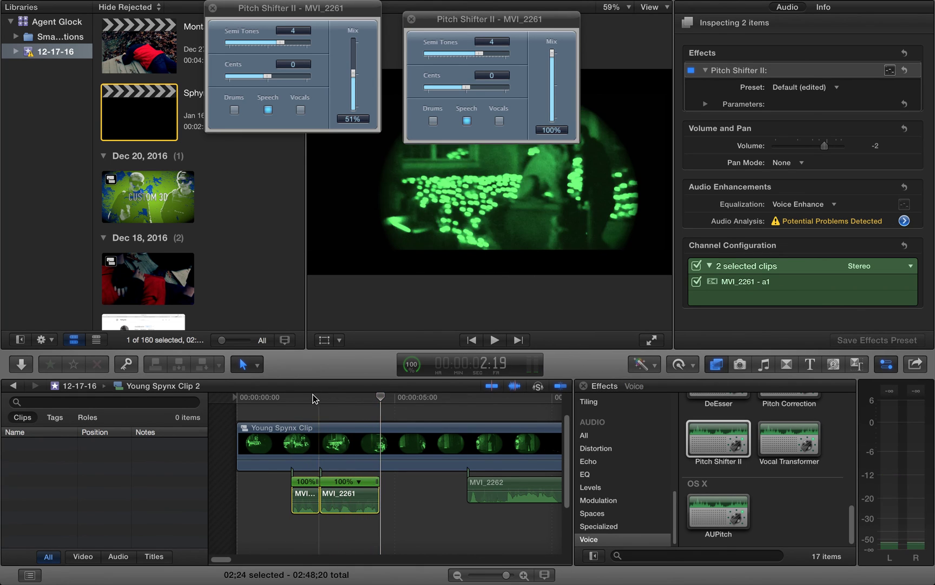
pyautogui.press('space')
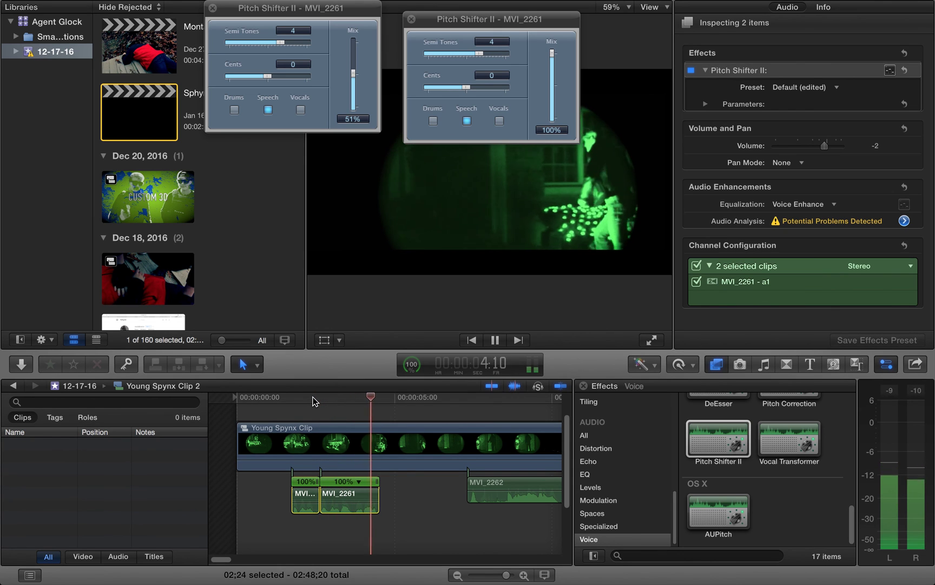
pyautogui.press('space')
pyautogui.press('space')
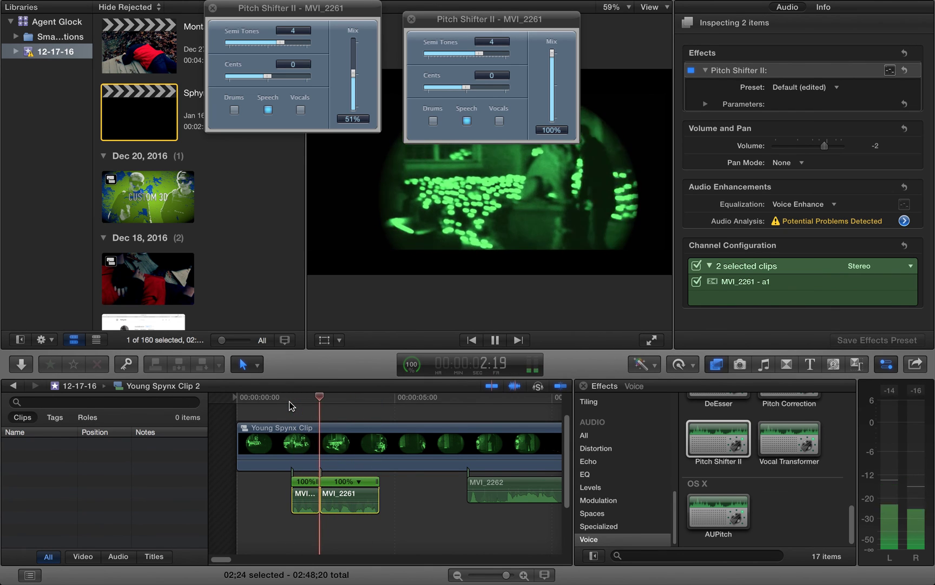
pyautogui.press('space')
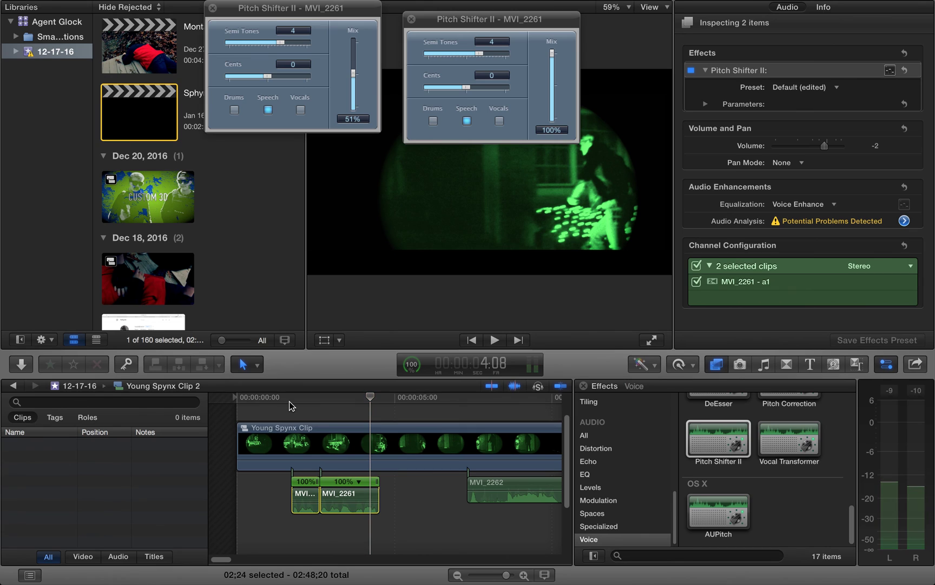